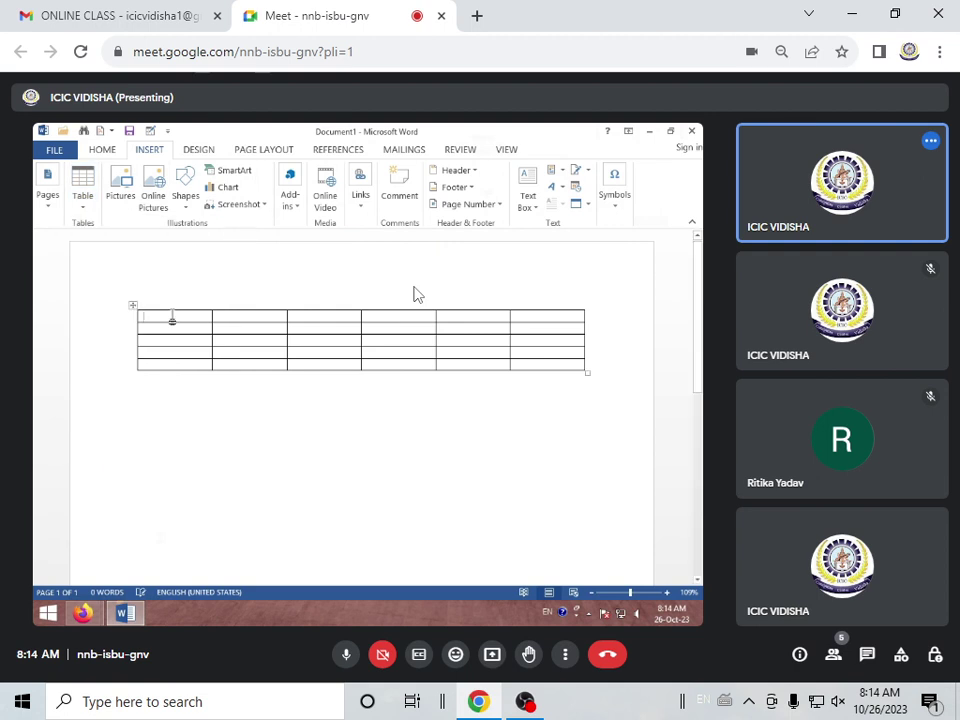
Step: Increase the height of the table's second row to 0.9"
{"action": "scroll", "coordinate": [334, 369], "scroll_direction": "down", "scroll_amount": 1}
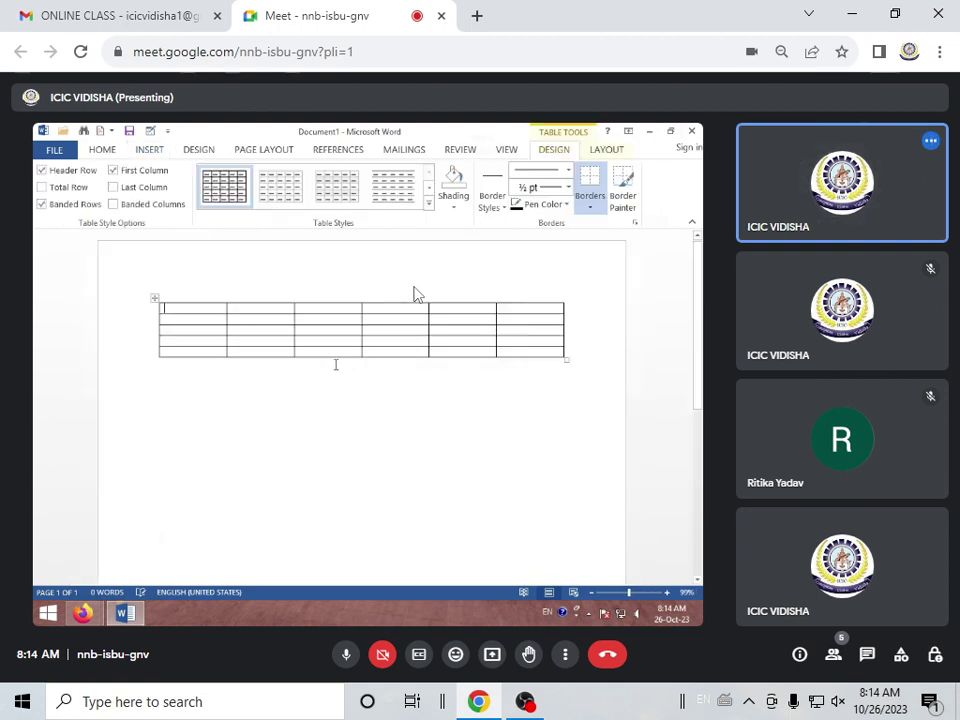
{"action": "left_click", "coordinate": [605, 150]}
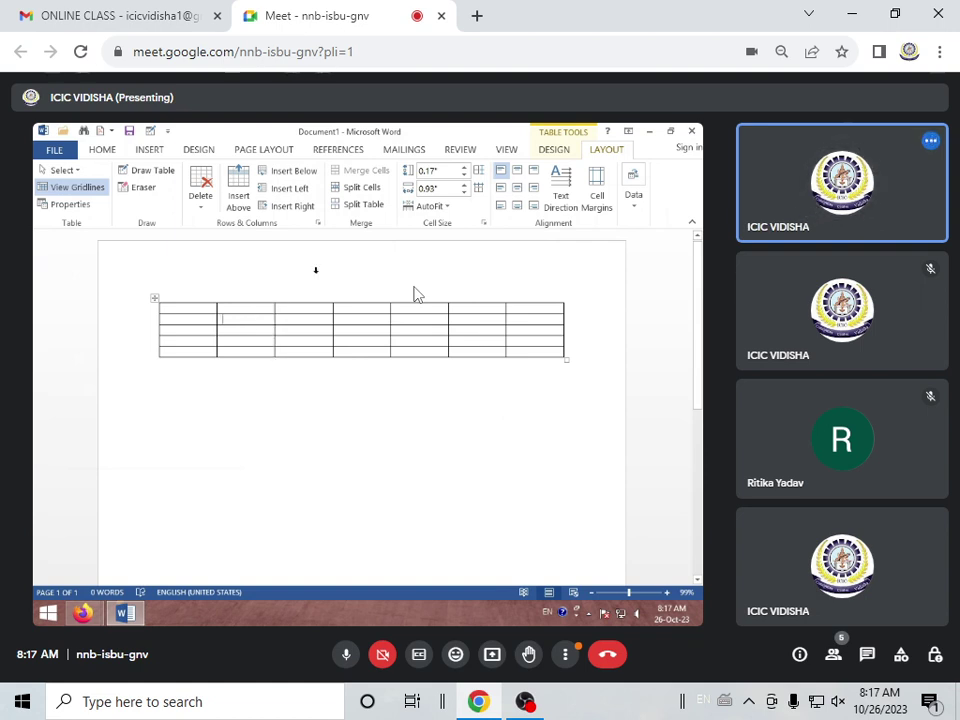
{"action": "left_click", "coordinate": [465, 172]}
{"action": "left_click", "coordinate": [465, 172]}
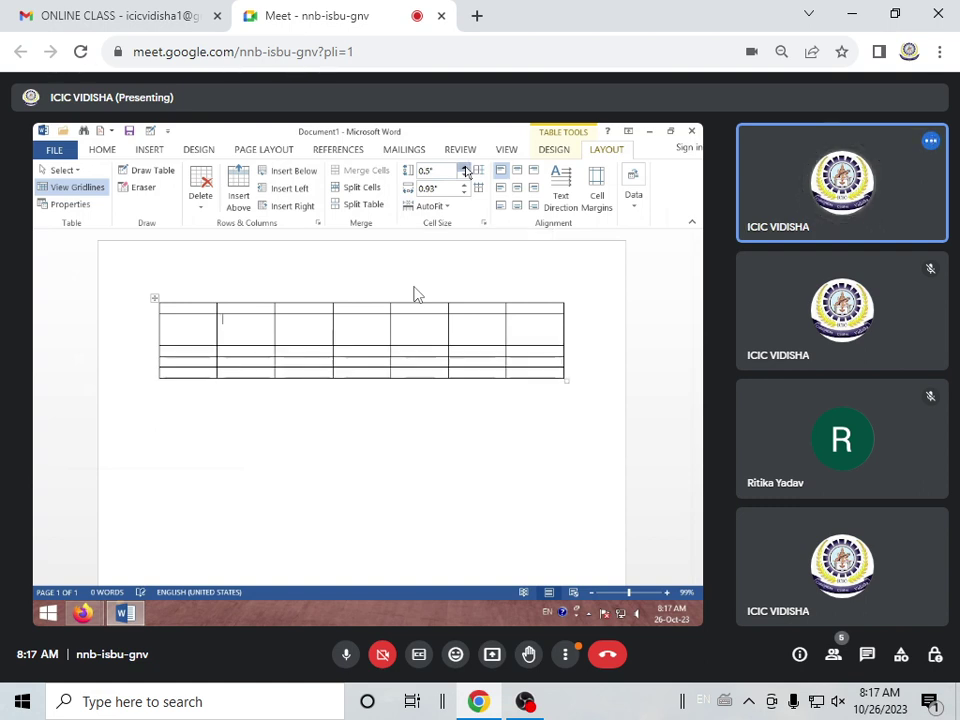
{"action": "left_click", "coordinate": [465, 172]}
{"action": "left_click", "coordinate": [465, 172]}
{"action": "left_click", "coordinate": [465, 172]}
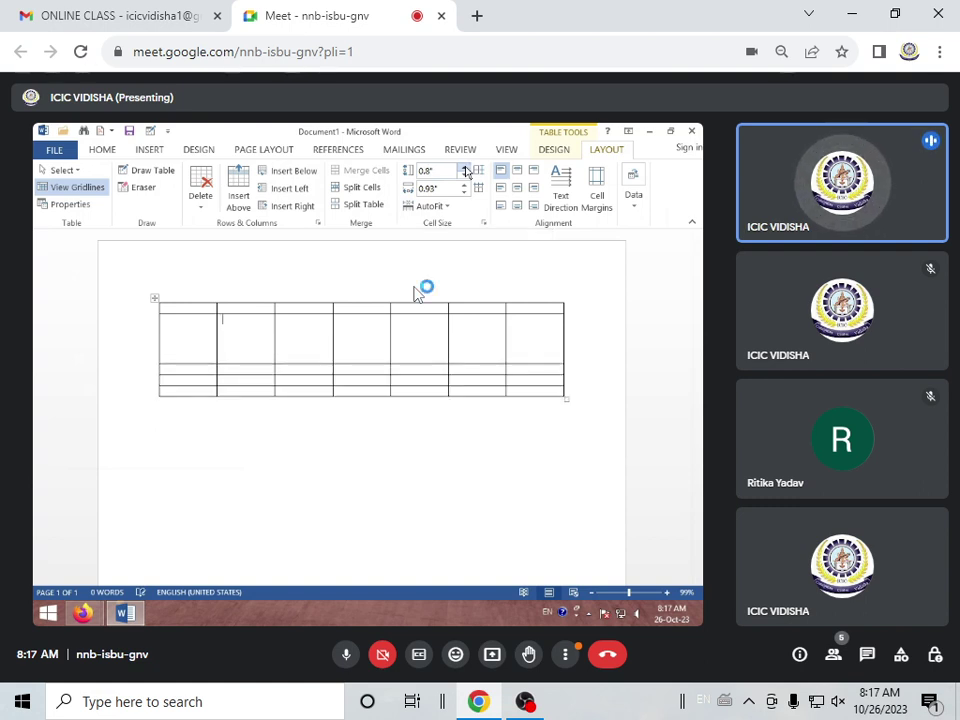
{"action": "left_click", "coordinate": [465, 172]}
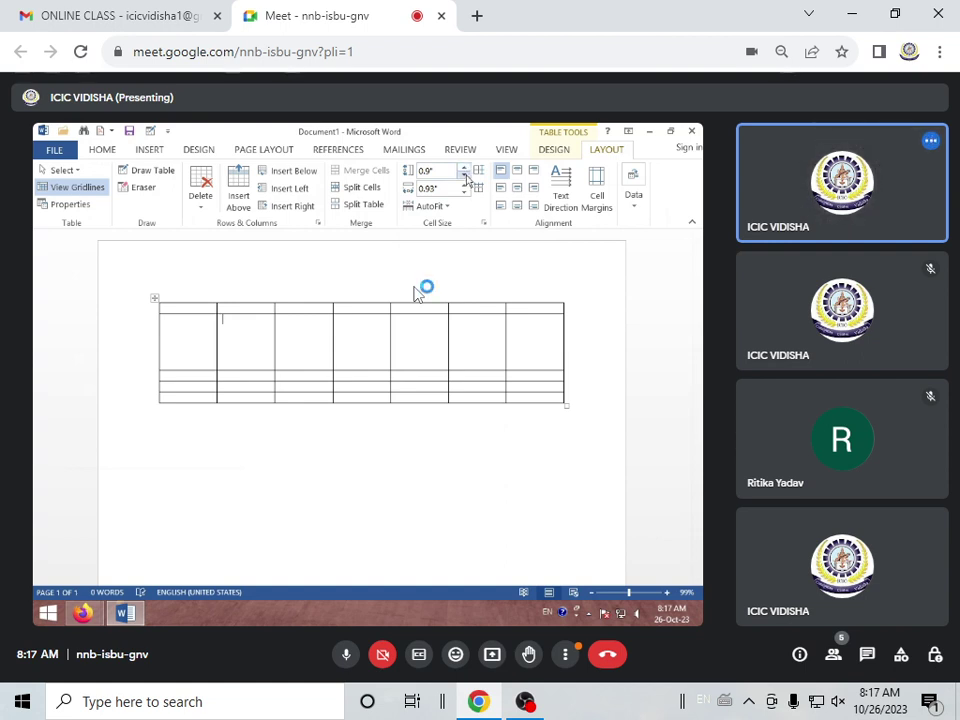
Step: Reduce the height of the table's second row to 0.1"
{"action": "left_click", "coordinate": [464, 177]}
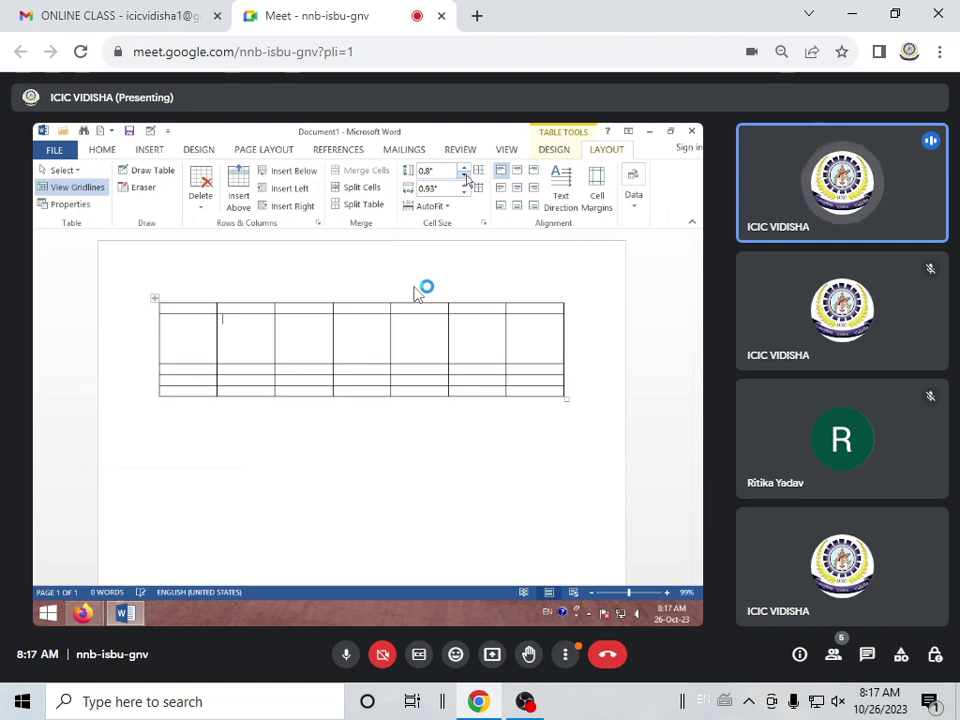
{"action": "left_click", "coordinate": [464, 177]}
{"action": "left_click", "coordinate": [464, 177]}
{"action": "left_click", "coordinate": [464, 177]}
{"action": "left_click", "coordinate": [464, 177]}
{"action": "left_click", "coordinate": [464, 177]}
{"action": "left_click", "coordinate": [464, 177]}
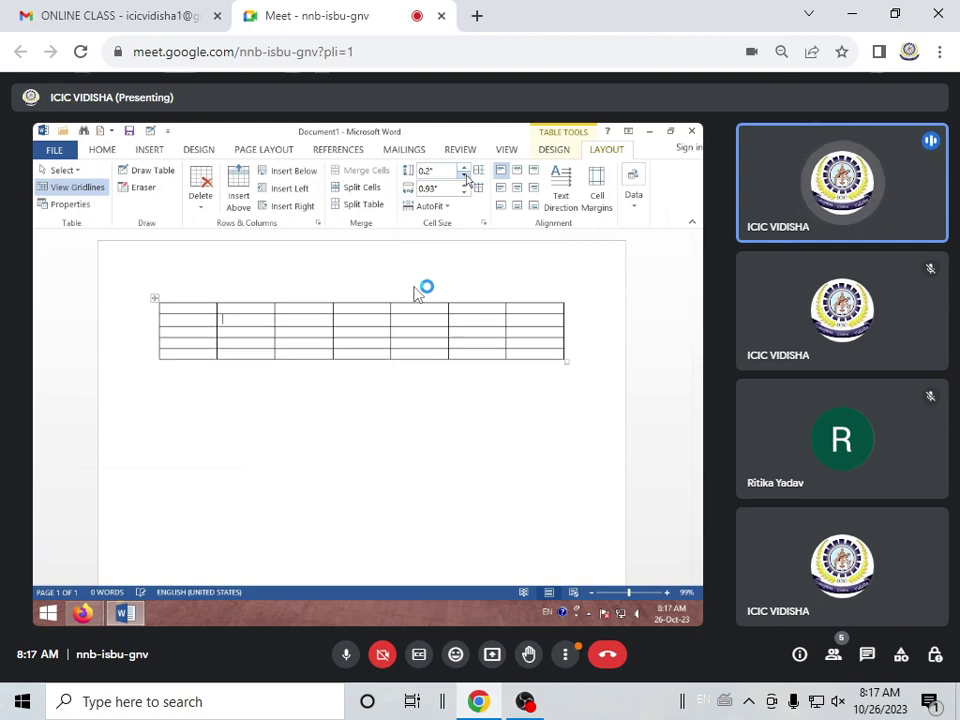
{"action": "left_click", "coordinate": [464, 177]}
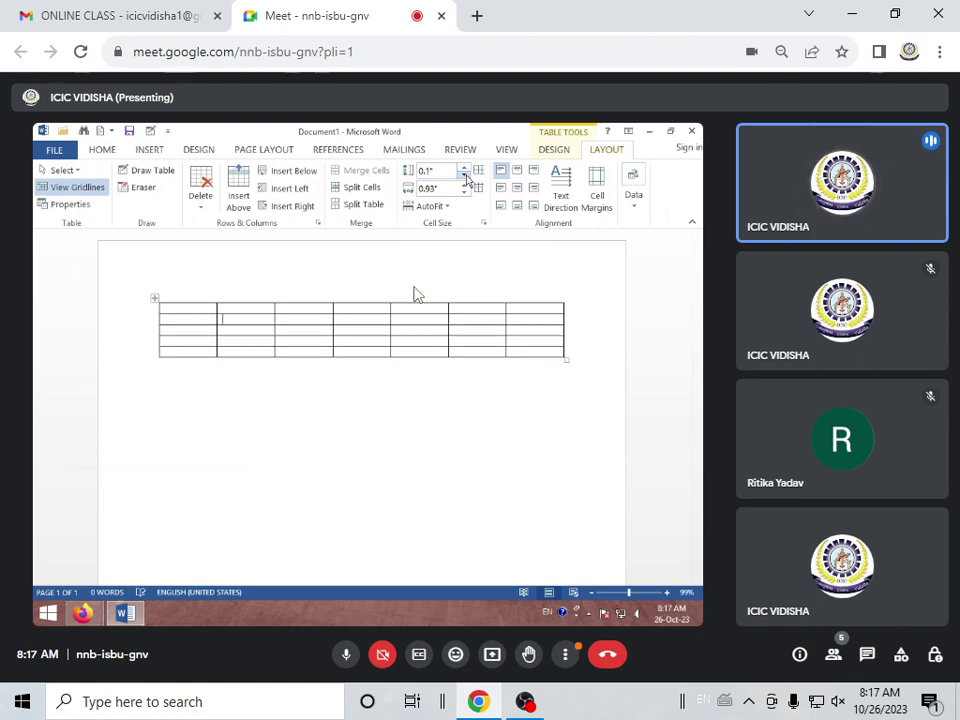
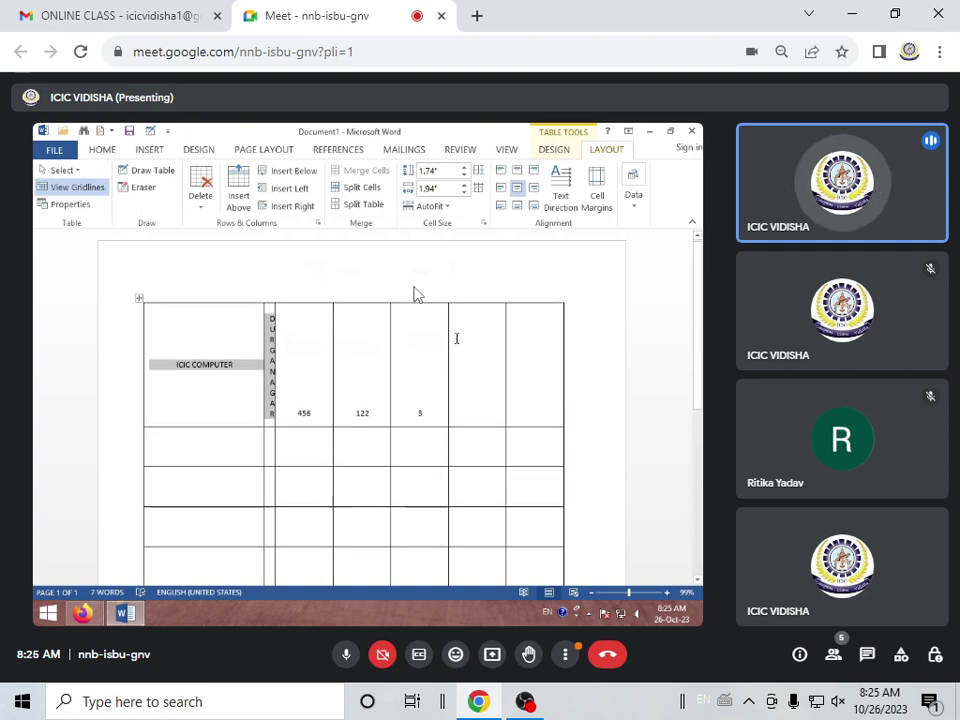
Step: Examine the table's default cell margin options and the data commands available for tables, without changing anything
{"action": "scroll", "coordinate": [440, 360], "scroll_direction": "down", "scroll_amount": 4}
{"action": "left_click", "coordinate": [607, 203]}
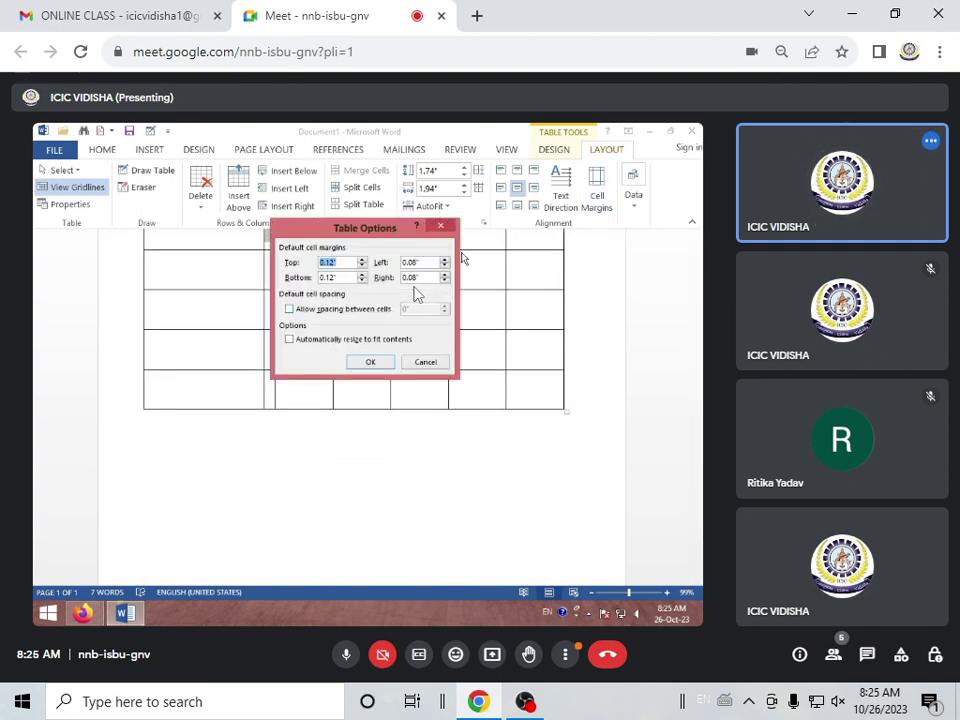
{"action": "left_click", "coordinate": [443, 228]}
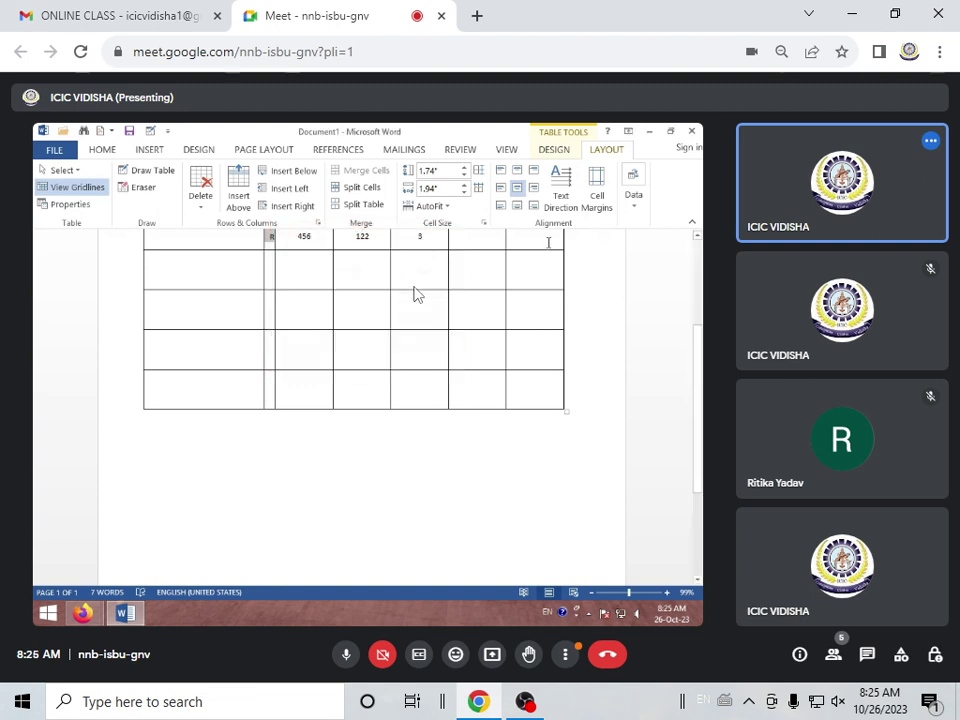
{"action": "left_click", "coordinate": [636, 211]}
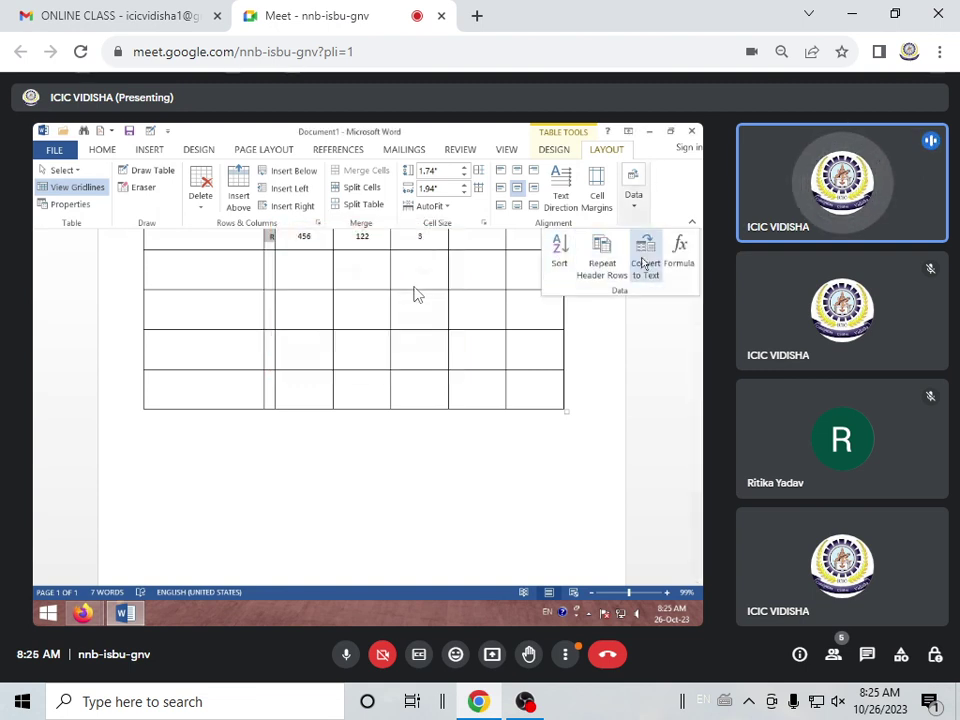
{"action": "left_click", "coordinate": [594, 376]}
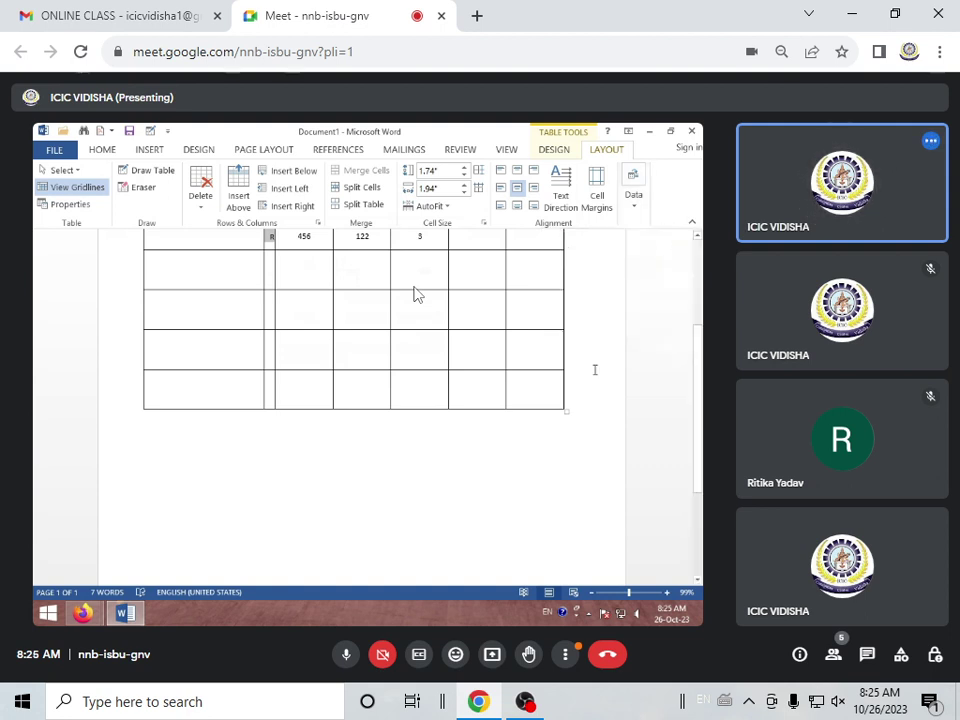
{"action": "left_click", "coordinate": [636, 205]}
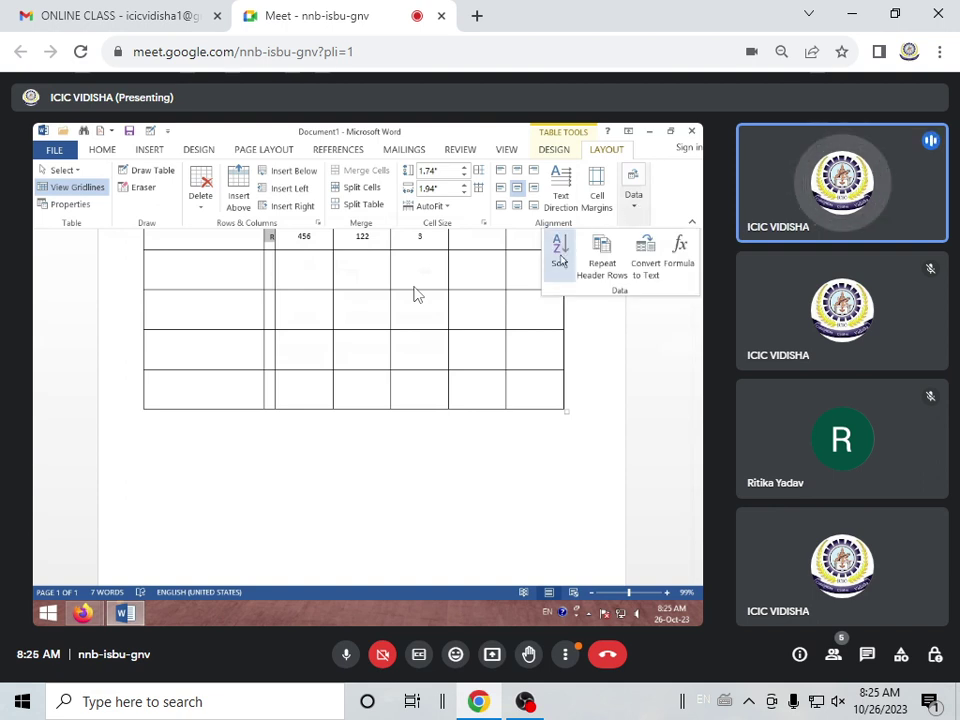
{"action": "left_click", "coordinate": [615, 357]}
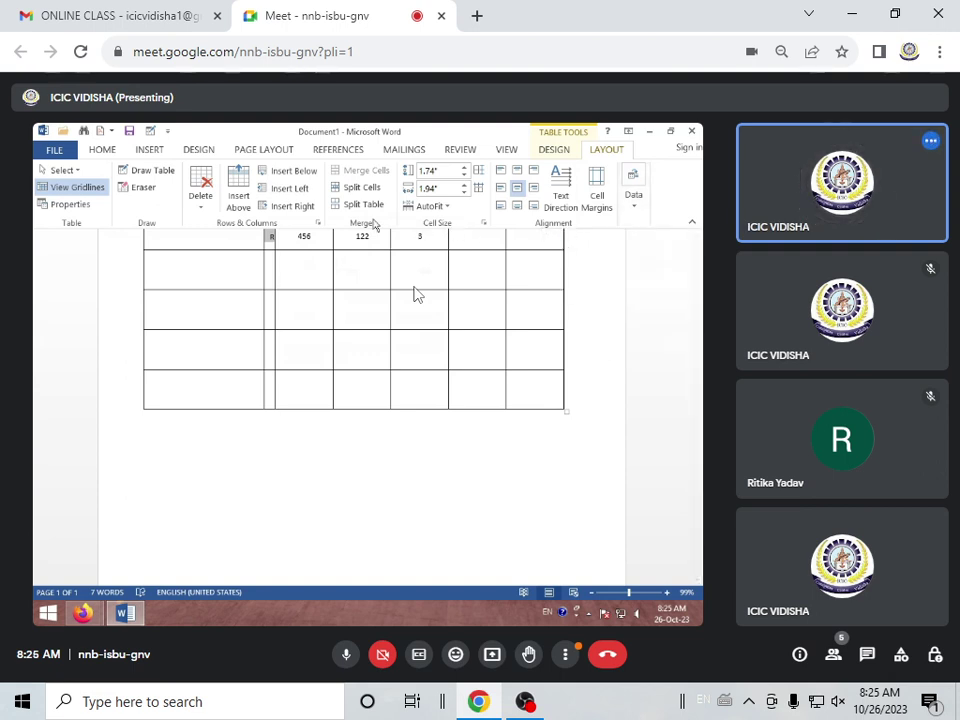
Step: Delete the whole existing table and insert a blank table with 7 columns and 7 rows
{"action": "scroll", "coordinate": [418, 295], "scroll_direction": "up", "scroll_amount": 3}
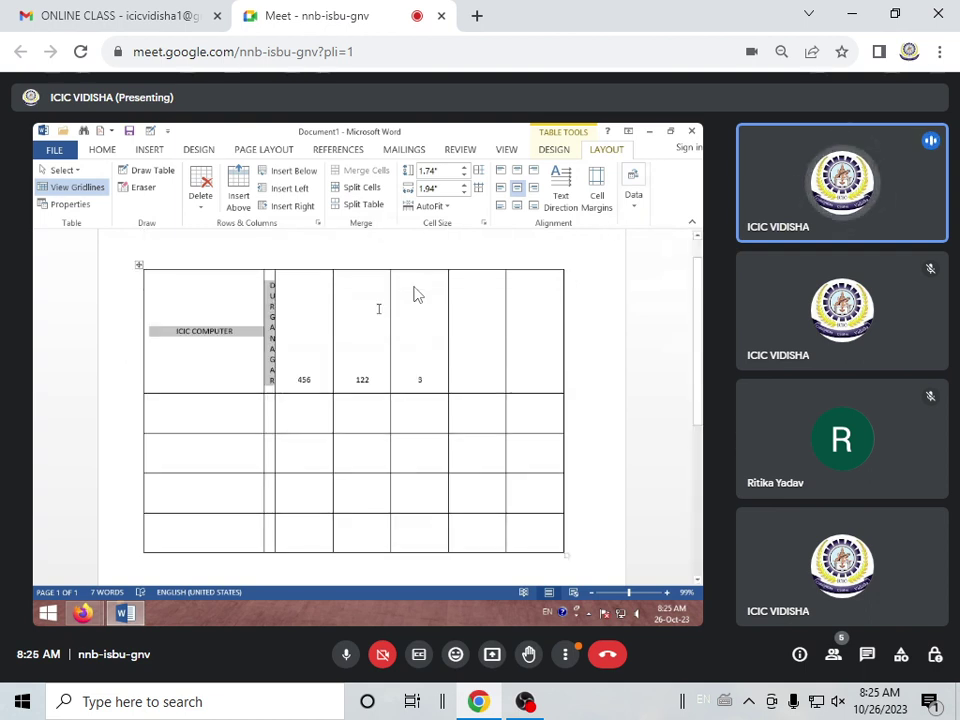
{"action": "left_click", "coordinate": [140, 267]}
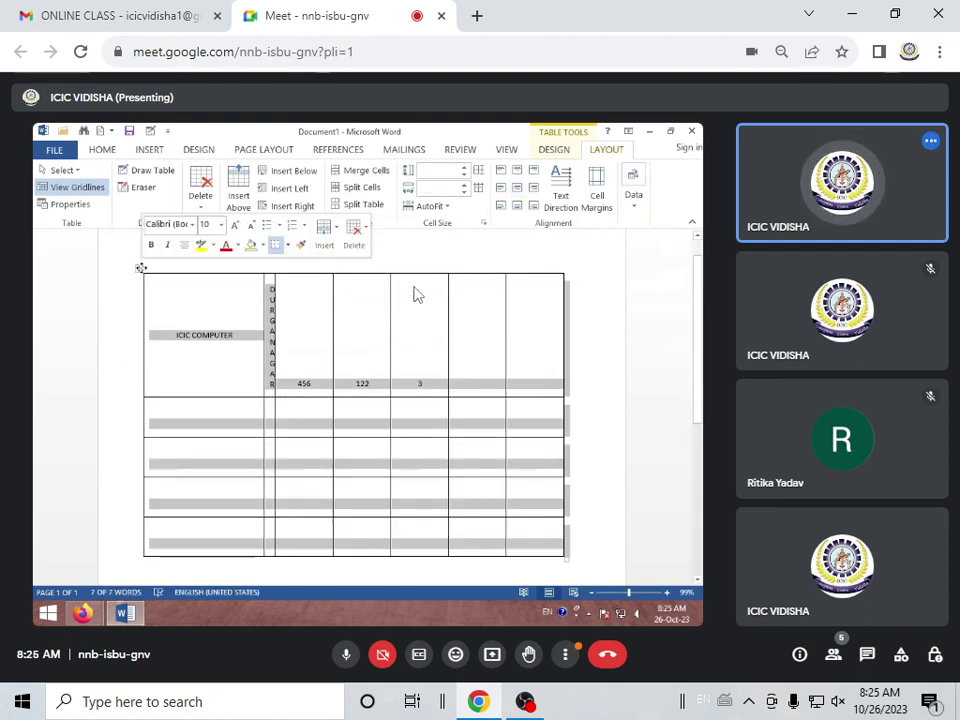
{"action": "key", "text": "BackSpace"}
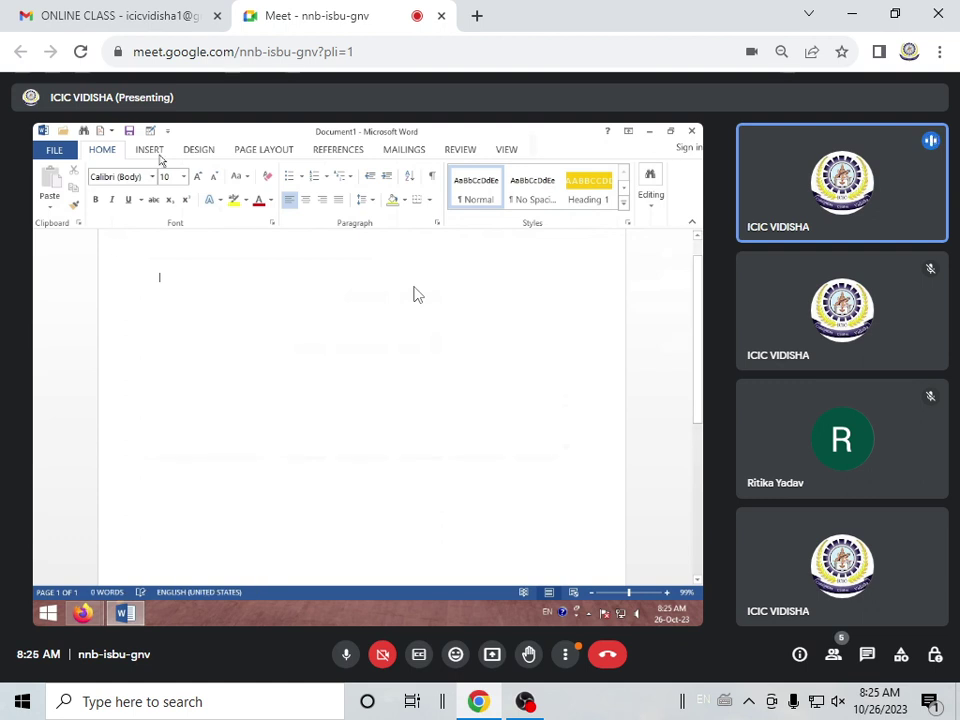
{"action": "left_click", "coordinate": [148, 150]}
{"action": "left_click", "coordinate": [83, 185]}
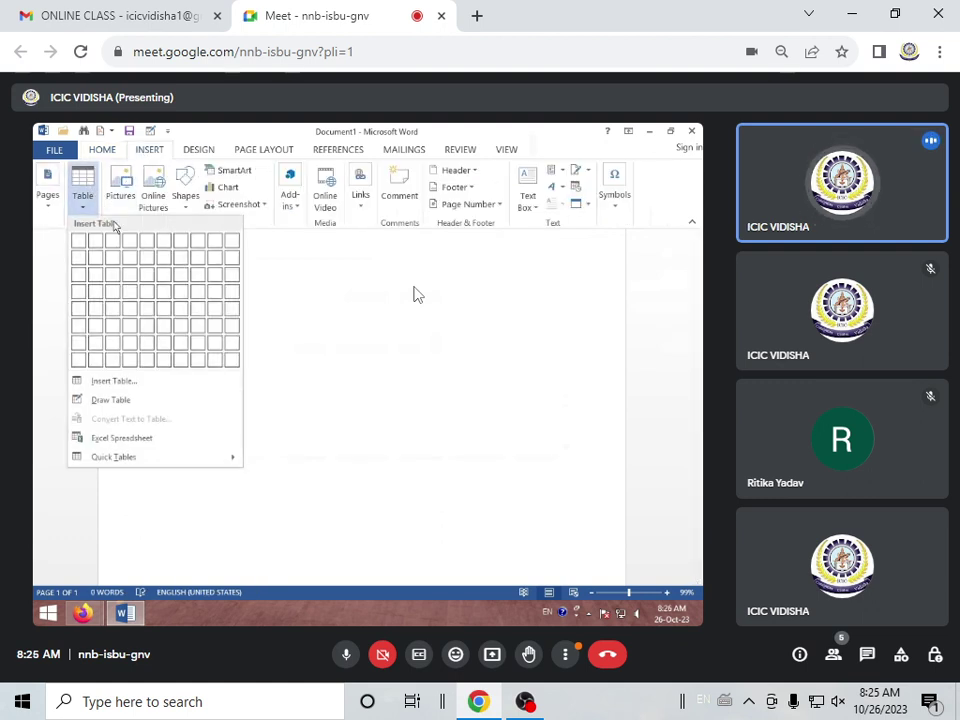
{"action": "left_click", "coordinate": [186, 355]}
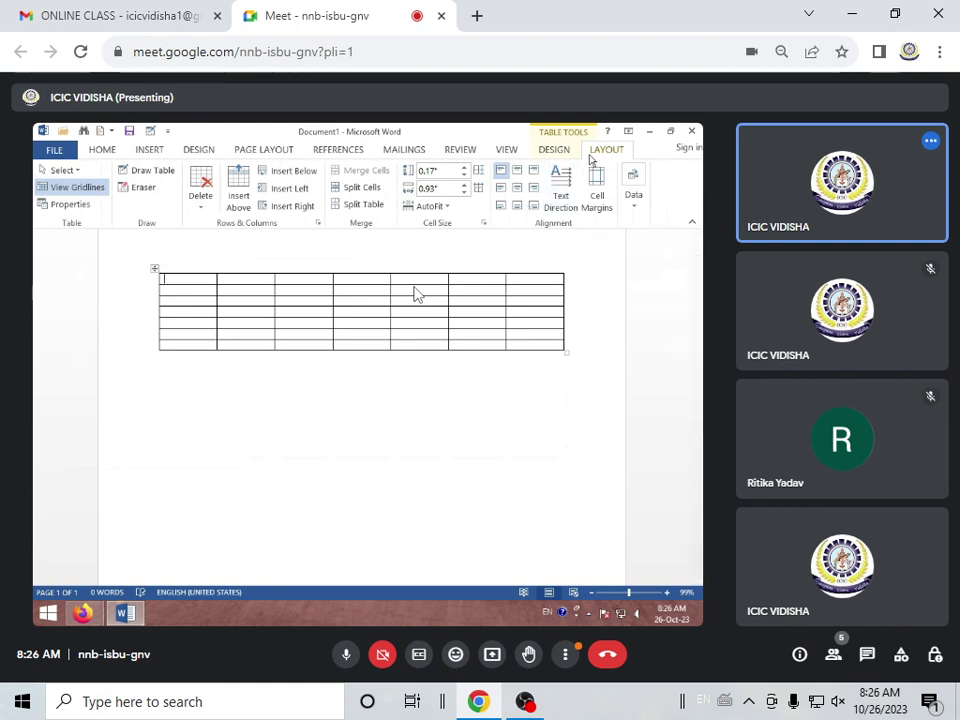
Step: Look over the table data commands, including the description of Sort, and the Home formatting commands
{"action": "left_click", "coordinate": [630, 198]}
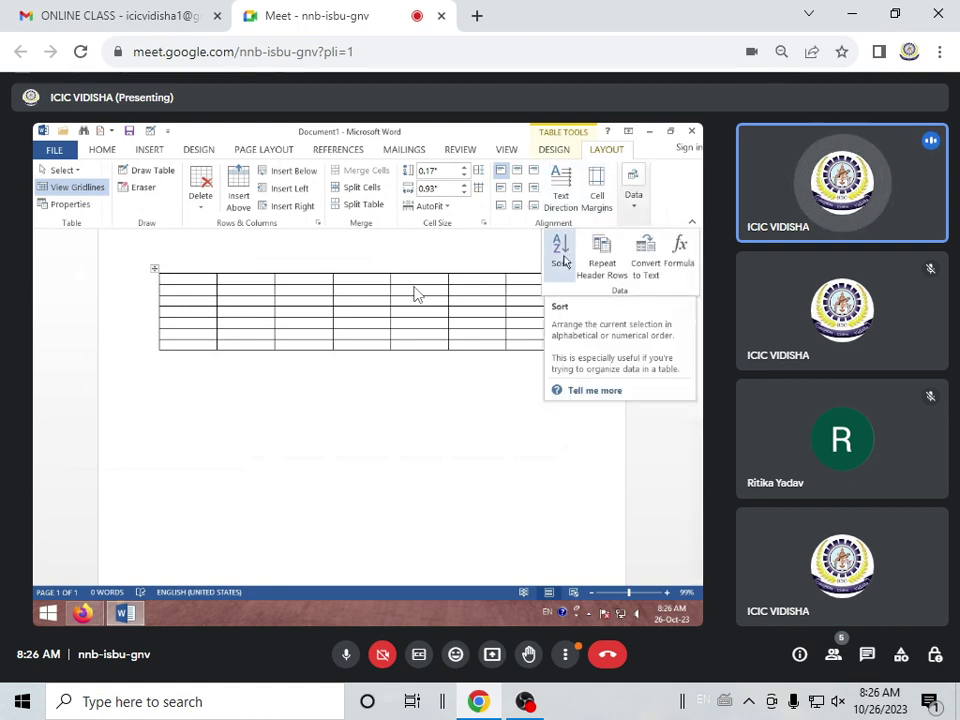
{"action": "key", "text": "Escape"}
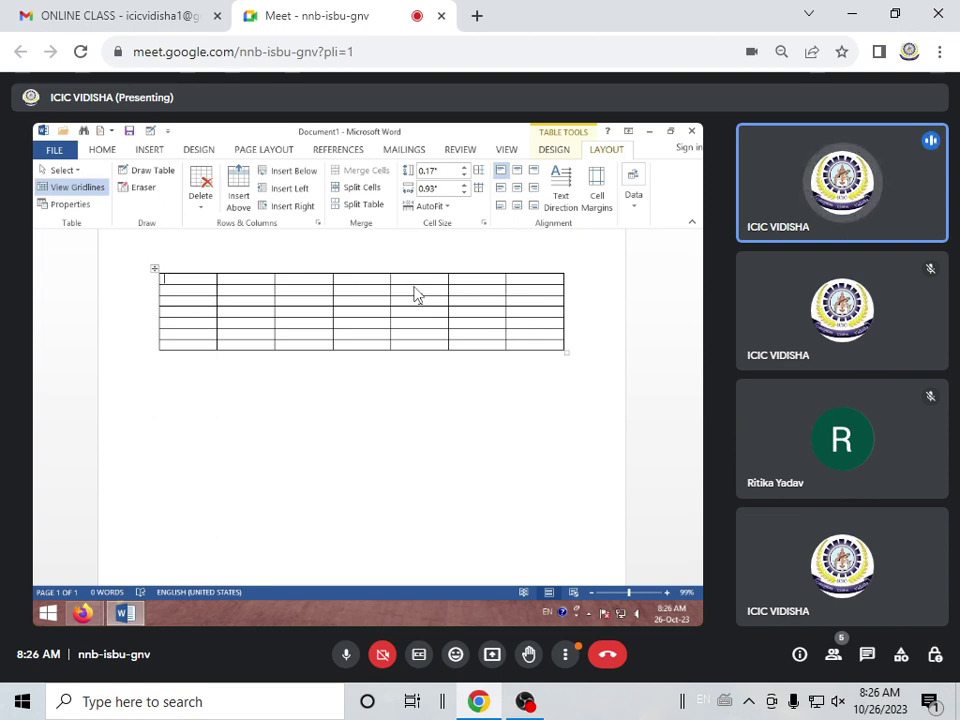
{"action": "left_click", "coordinate": [633, 190]}
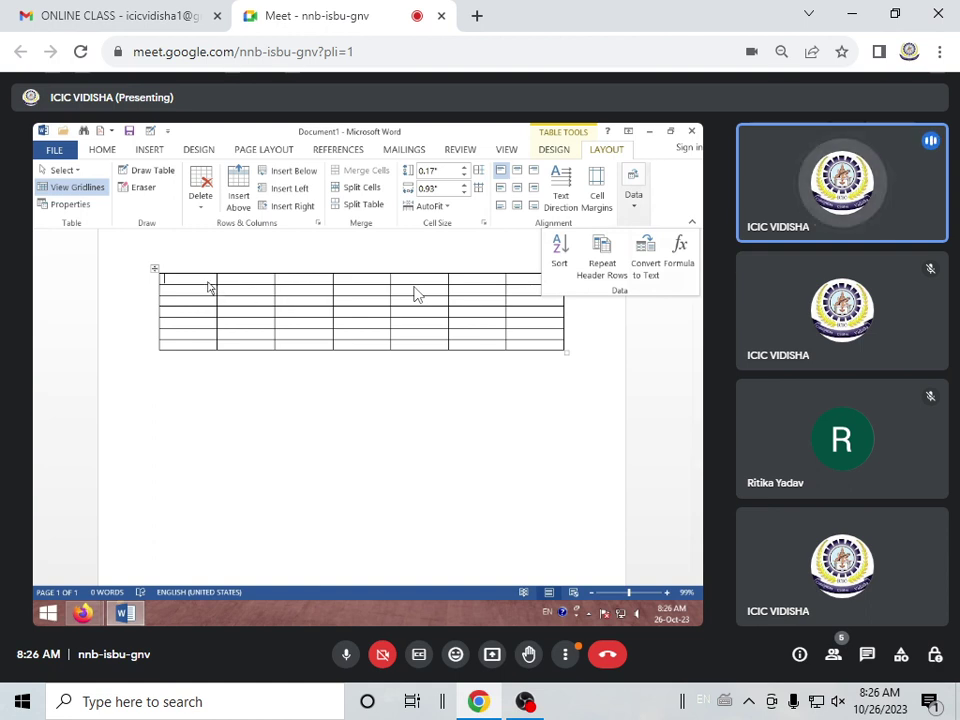
{"action": "left_click", "coordinate": [110, 153]}
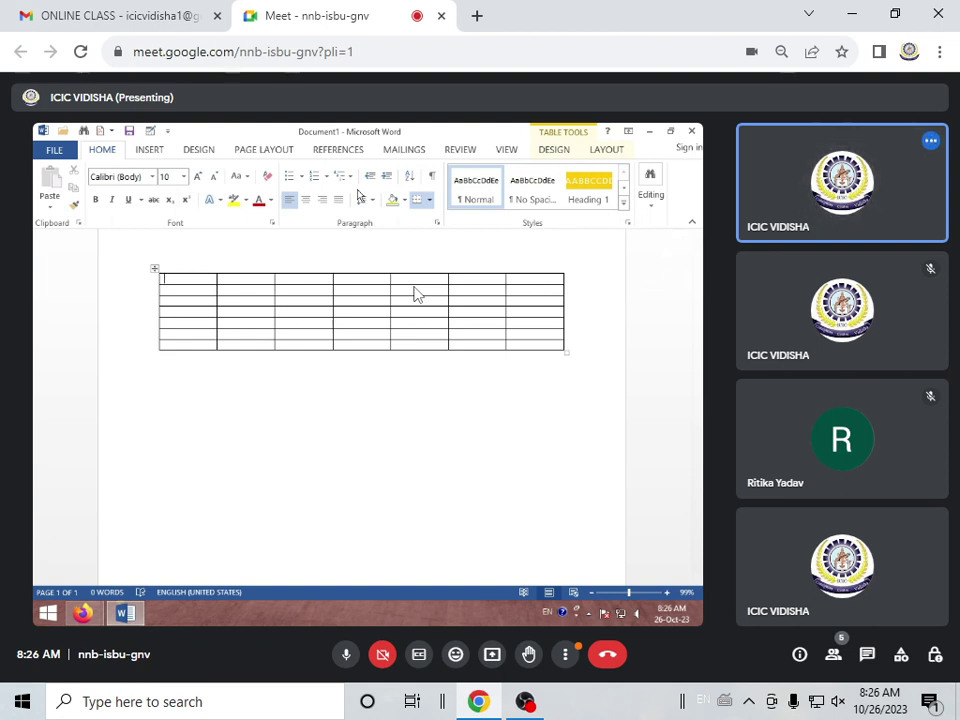
{"action": "left_click", "coordinate": [606, 149]}
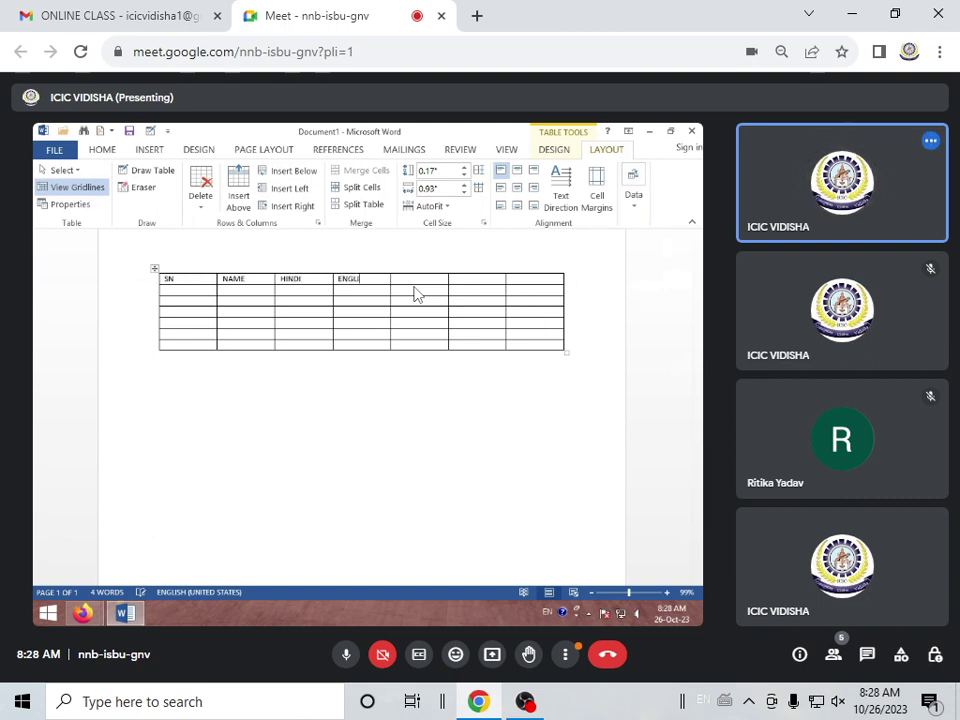
Step: Complete the header row with ENGLISH, MATH, SCIENCE and SO SCI in the last four columns
{"action": "type", "text": "SH"}
{"action": "key", "text": "Tab"}
{"action": "type", "text": "MATH"}
{"action": "key", "text": "Tab"}
{"action": "type", "text": "SCIENCE"}
{"action": "key", "text": "Tab"}
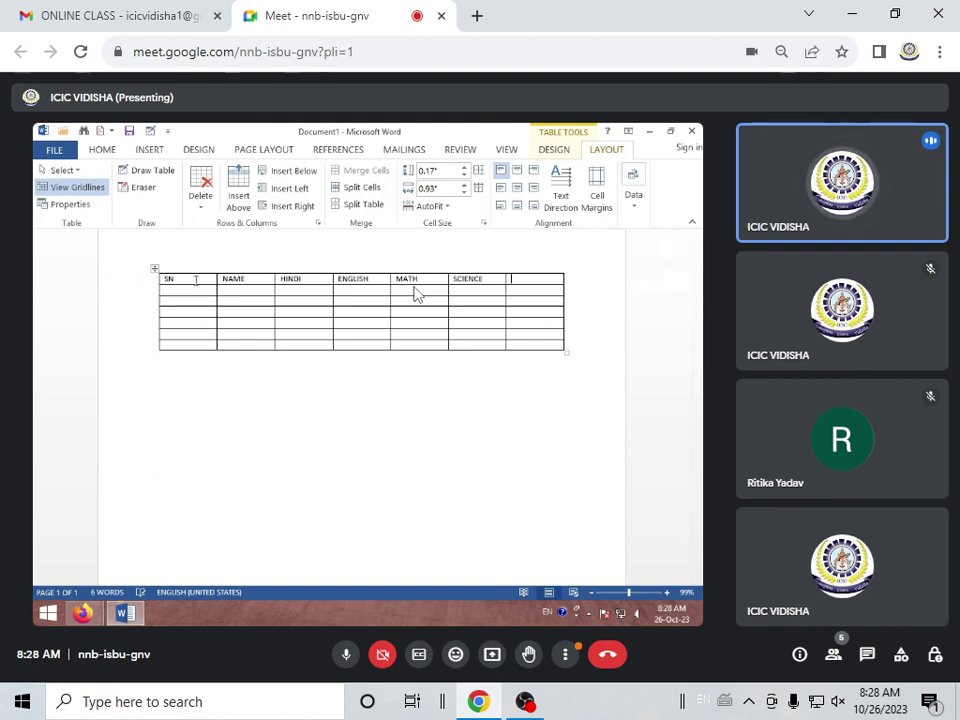
{"action": "type", "text": "SO.S"}
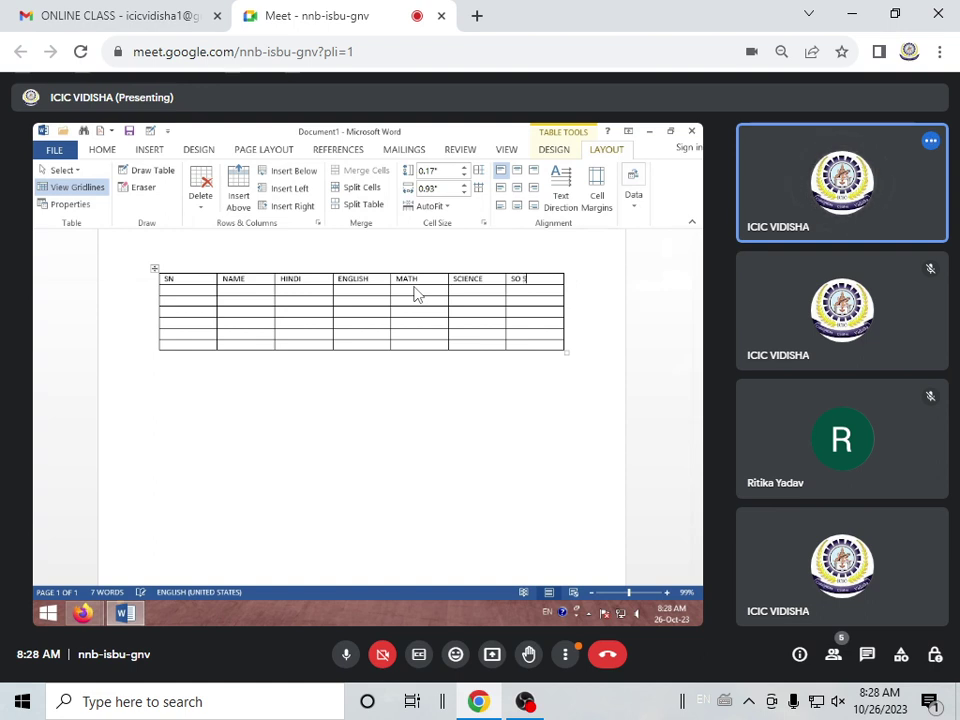
{"action": "type", "text": "CI"}
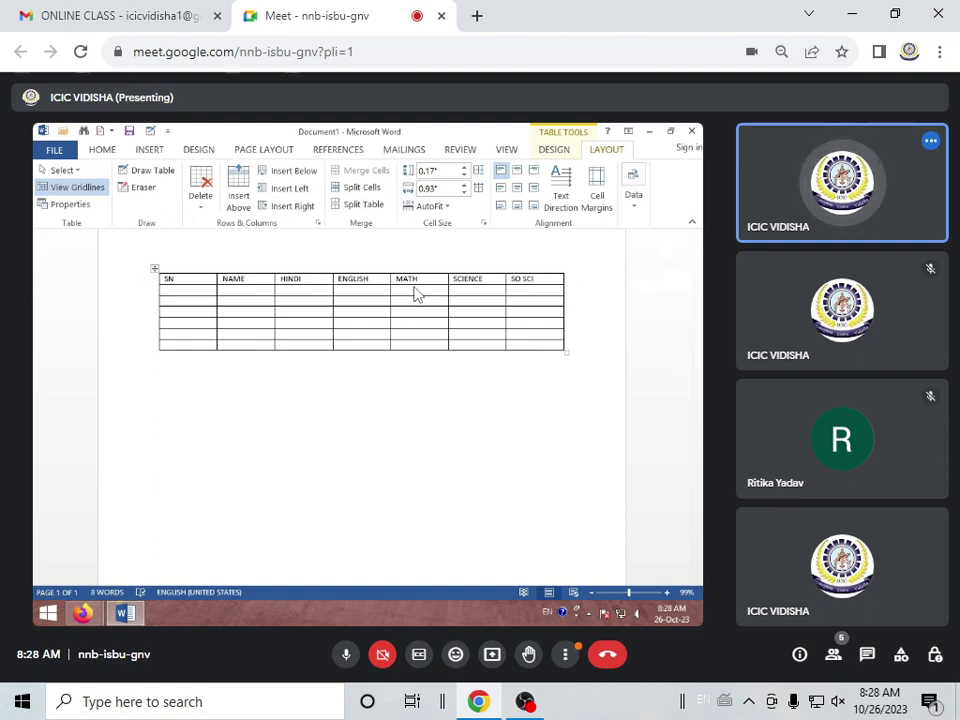
Step: Convert the table to text, separating the cell contents with the custom character @
{"action": "left_click", "coordinate": [311, 321]}
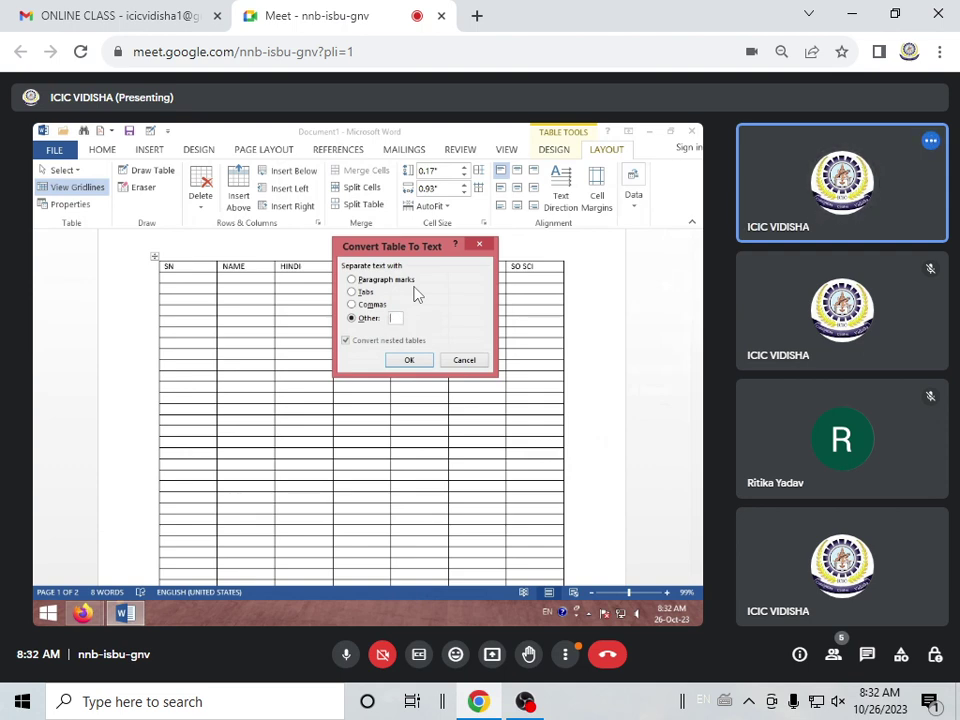
{"action": "left_click", "coordinate": [408, 360]}
{"action": "left_click", "coordinate": [252, 352]}
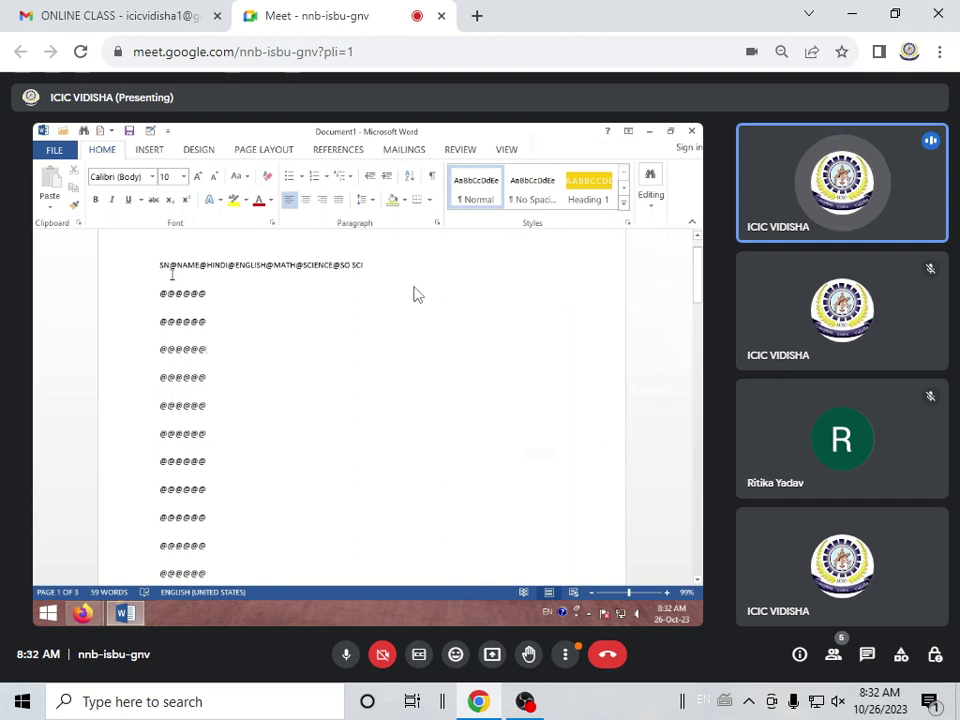